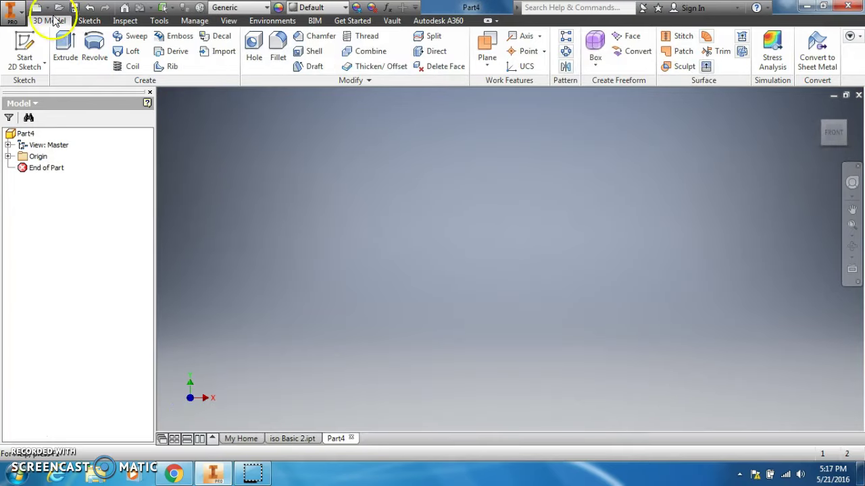
Start a 2D sketch on the front plane and check block 4 in the Iso Blocks Basic PDF in Chrome.
left_click(25, 41)
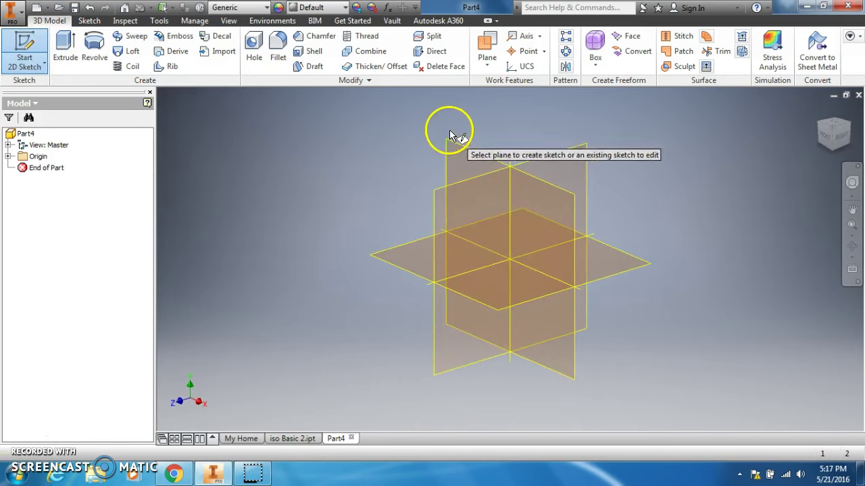
left_click(473, 157)
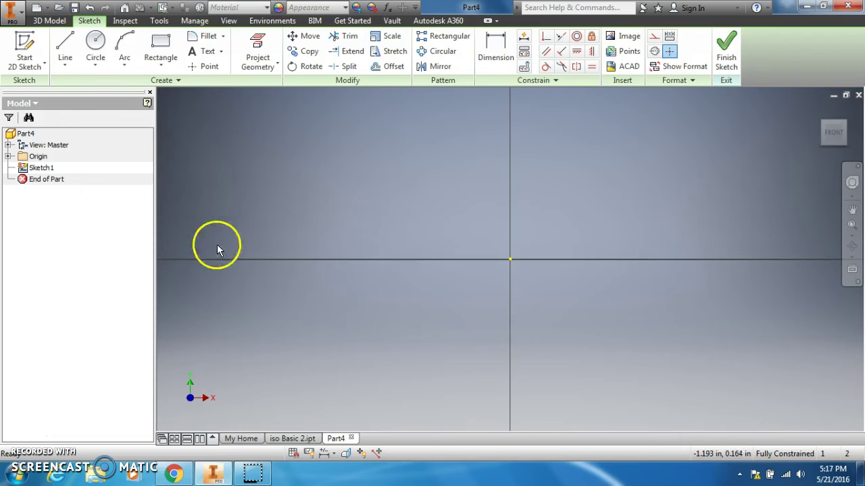
left_click(174, 473)
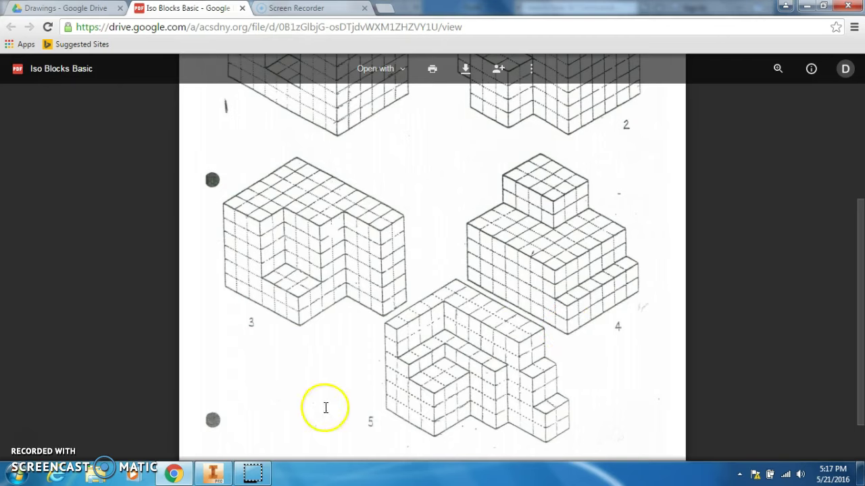
left_click(211, 475)
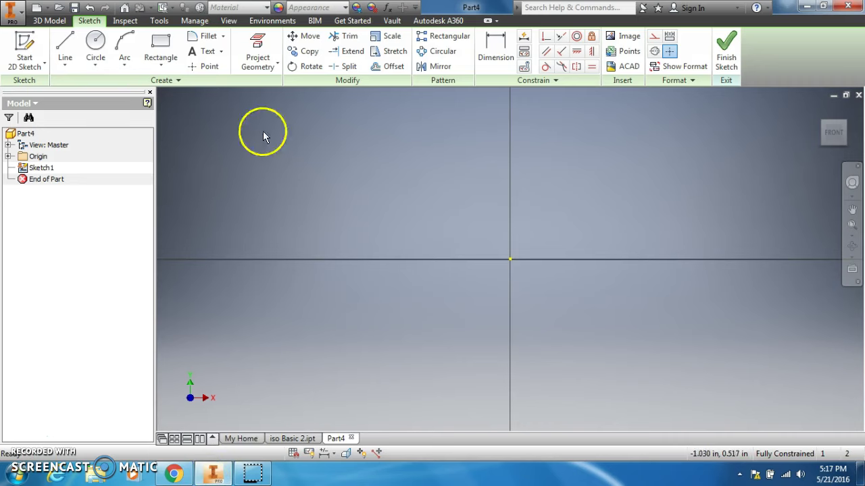
Sketch a rectangle around the origin, about 1.63 in wide and 0.85 in high.
left_click(160, 46)
left_click(256, 143)
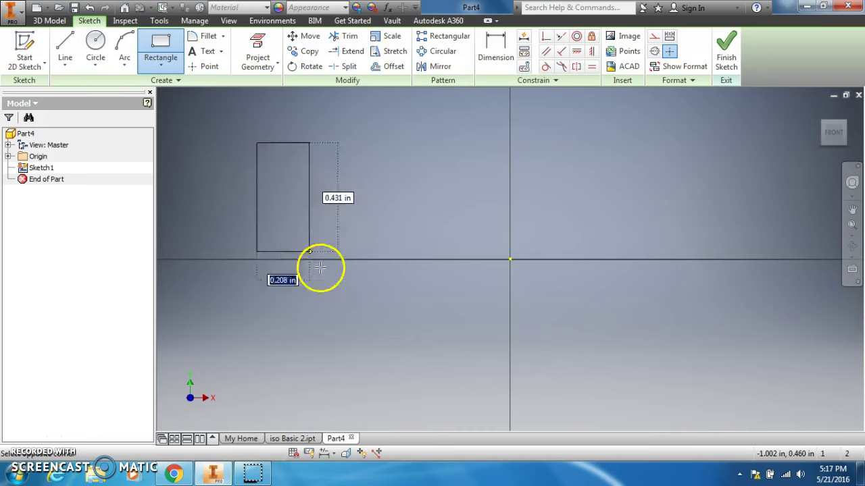
left_click(668, 358)
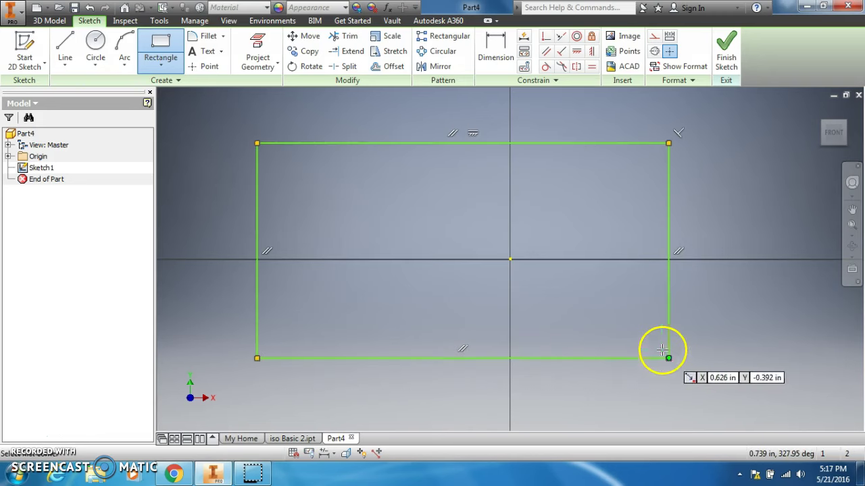
Dimension the rectangle 4 in high and 8 in wide.
left_click(496, 58)
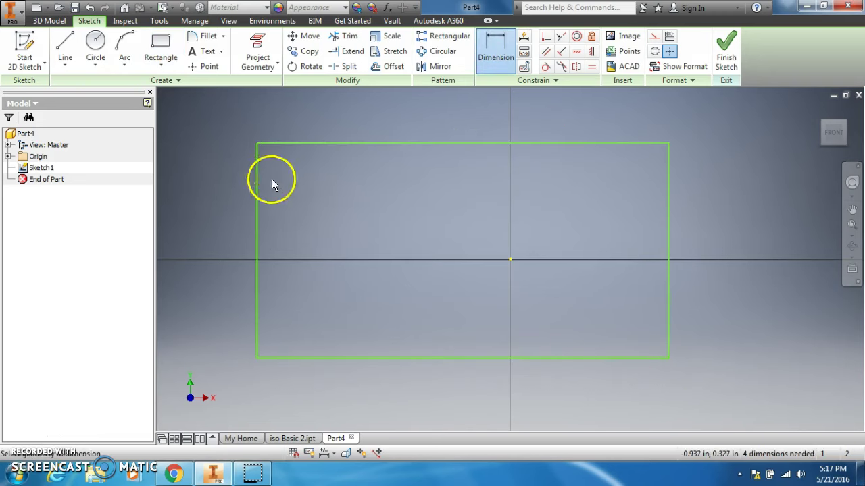
left_click(259, 196)
left_click(236, 194)
type("4")
key("Return")
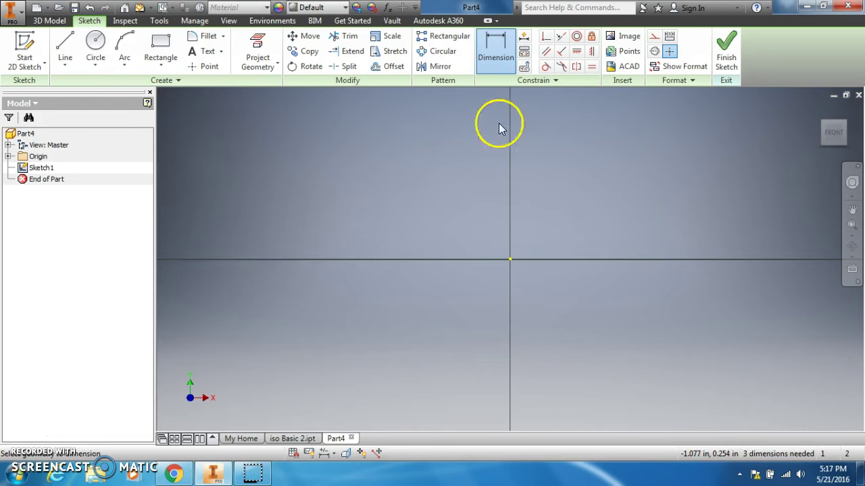
left_click(834, 131)
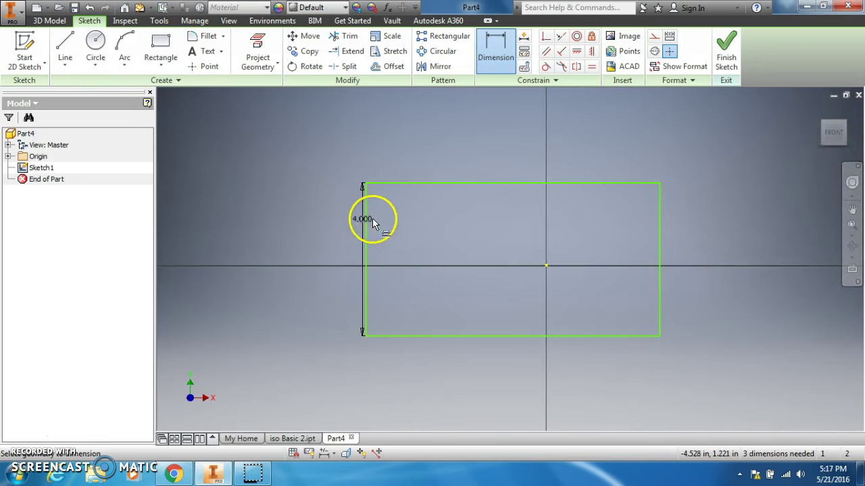
left_click(466, 184)
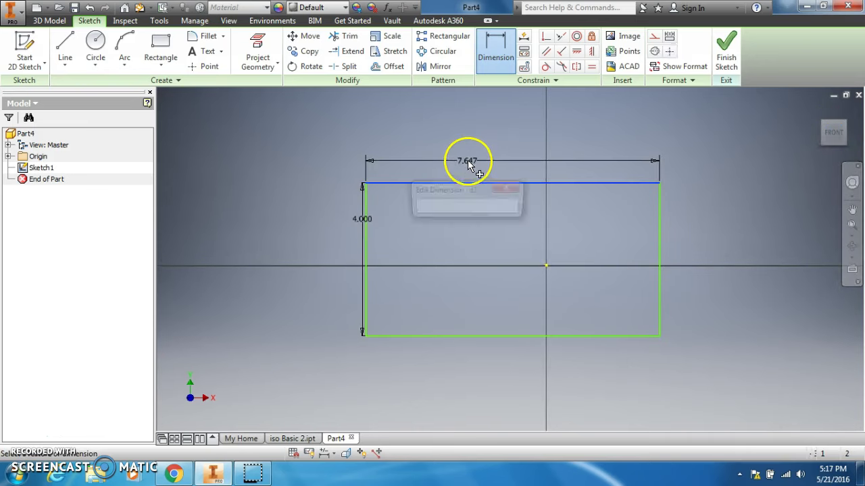
left_click(467, 161)
type("8")
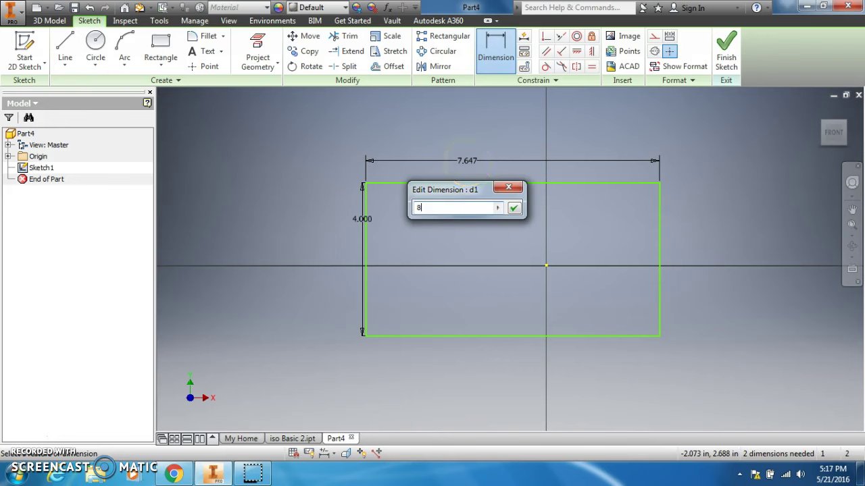
key("Return")
left_click(379, 154)
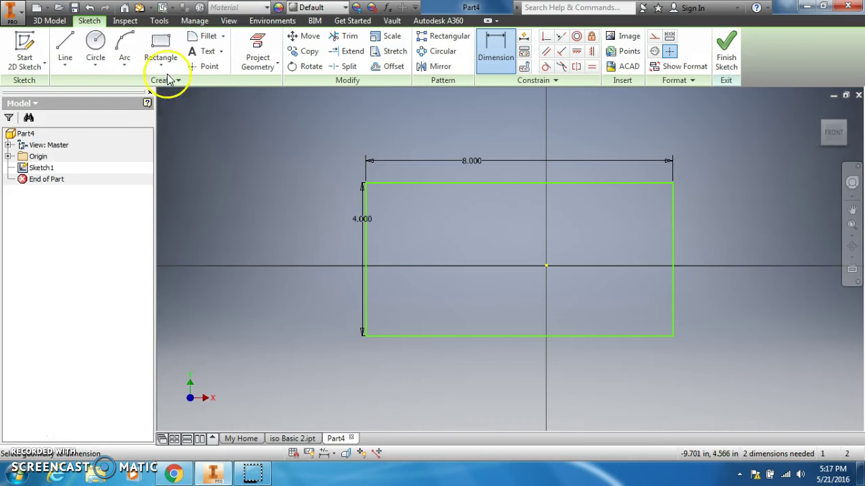
Sketch a smaller rectangle, about 2 in high, inside the large rectangle's upper-right corner.
left_click(162, 42)
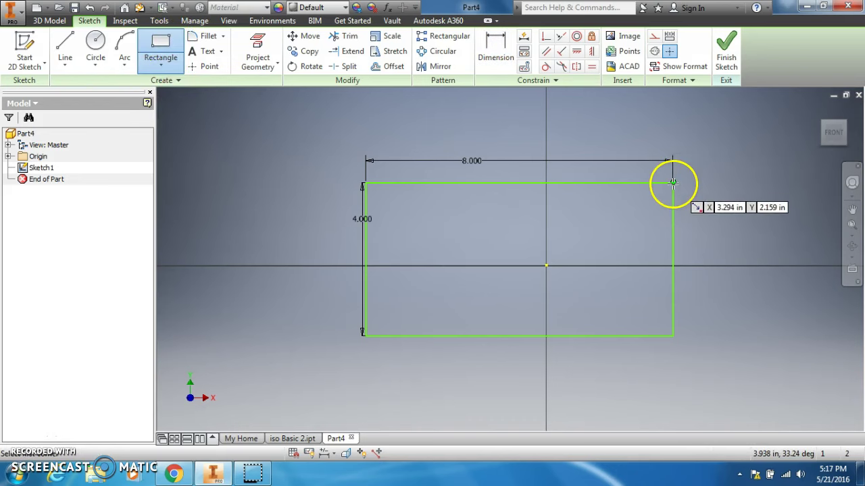
left_click(673, 183)
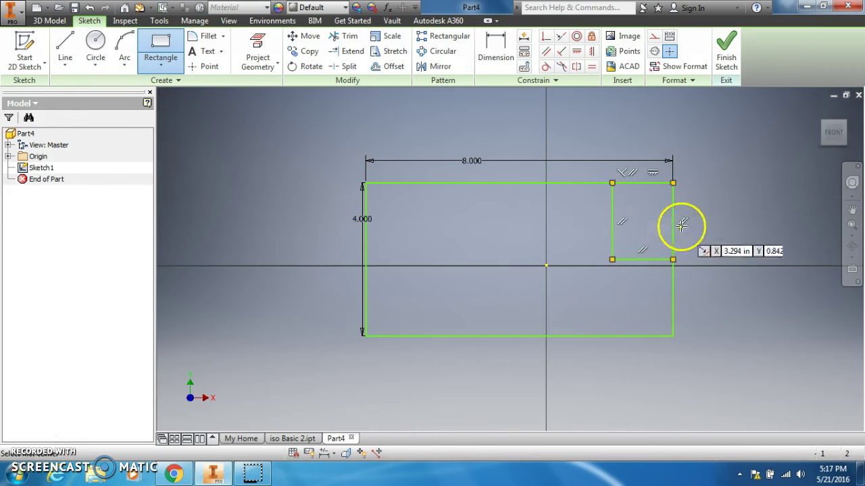
Check block 4's notch in the Chrome reference, dimension the corner rectangle 2 in high and 1 in wide, and finish the sketch.
left_click(495, 51)
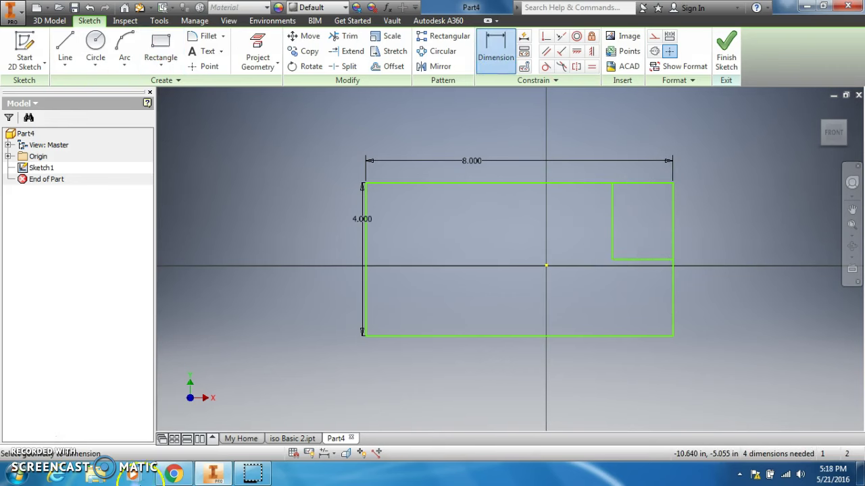
left_click(174, 474)
left_click(213, 474)
left_click(615, 220)
left_click(586, 227)
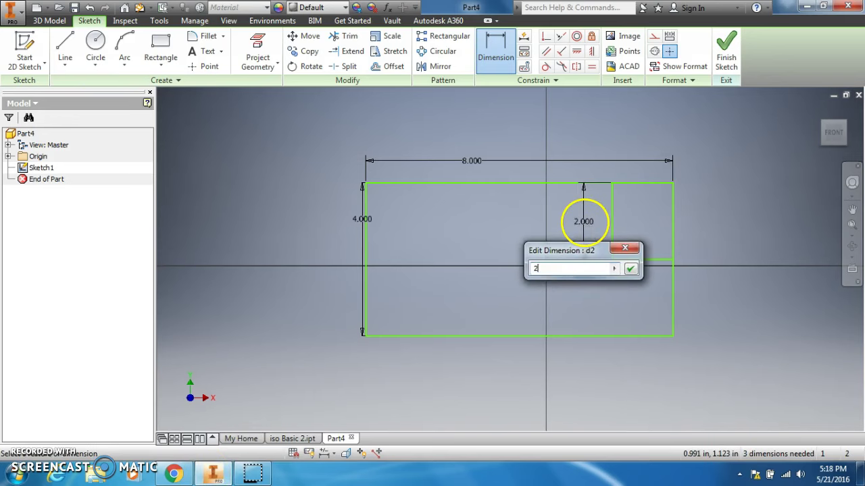
type("2")
key("Return")
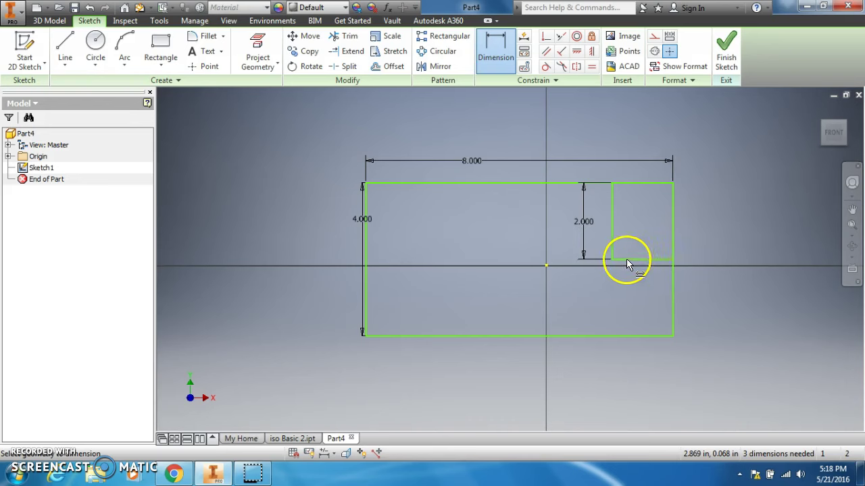
left_click(624, 258)
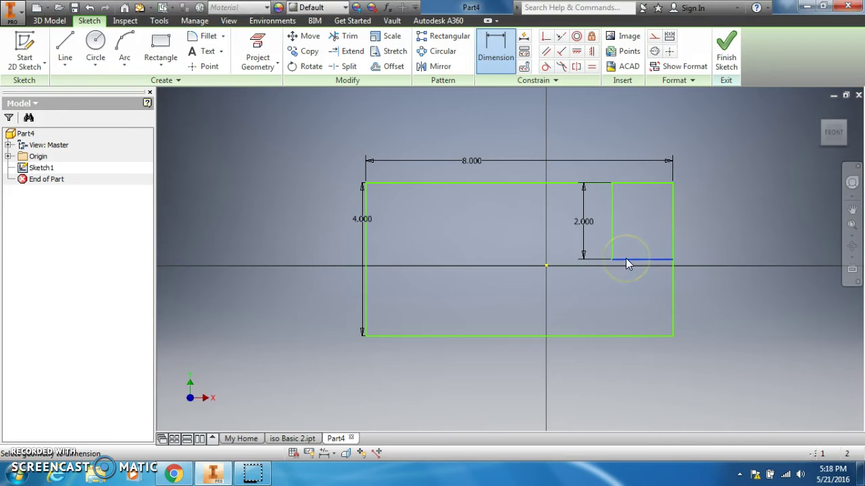
left_click(638, 284)
type("1")
key("Return")
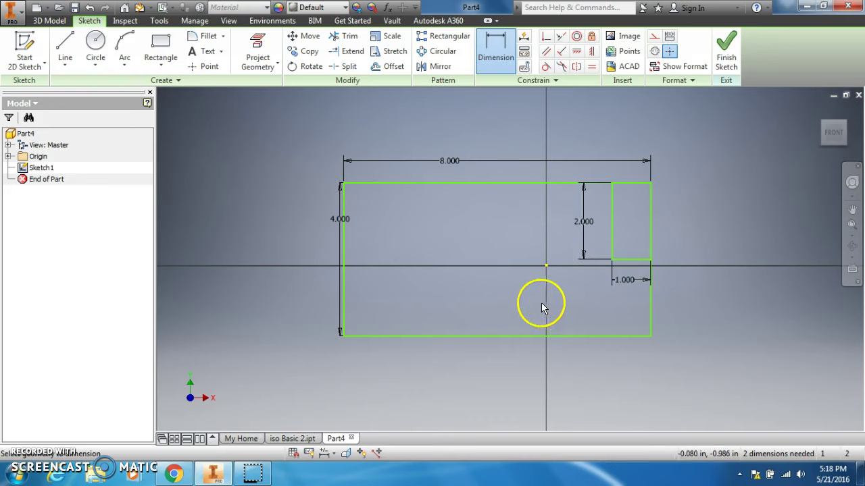
left_click(728, 66)
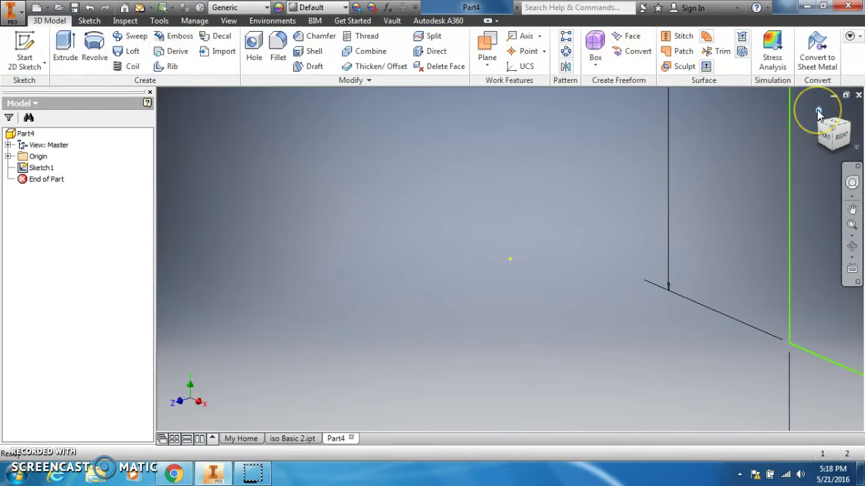
Extrude the L-shaped profile, leaving out the small corner rectangle, by 6 in.
left_click(816, 109)
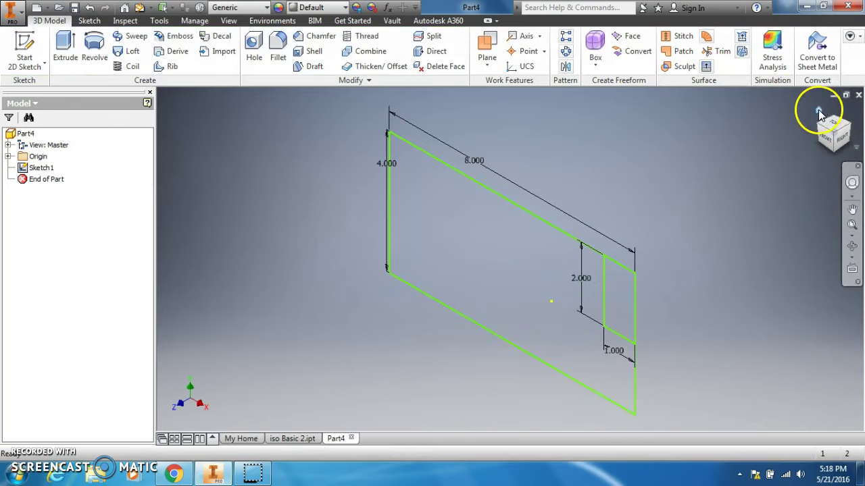
left_click(65, 56)
left_click(395, 225)
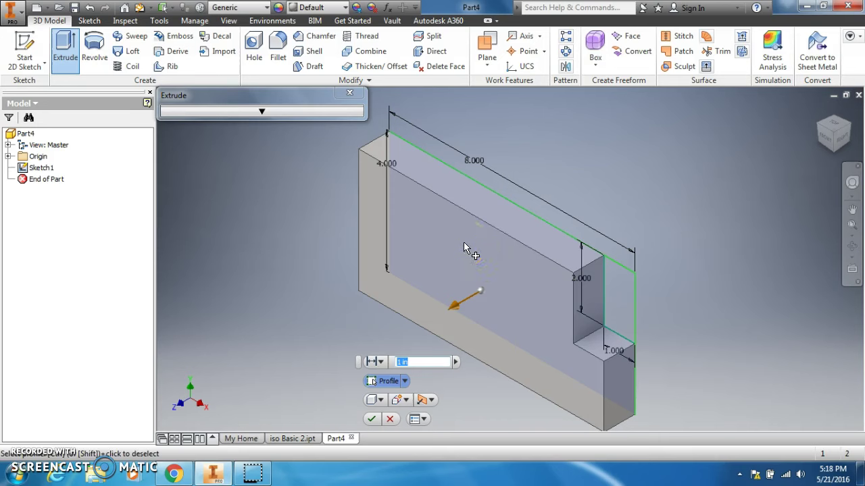
type("6")
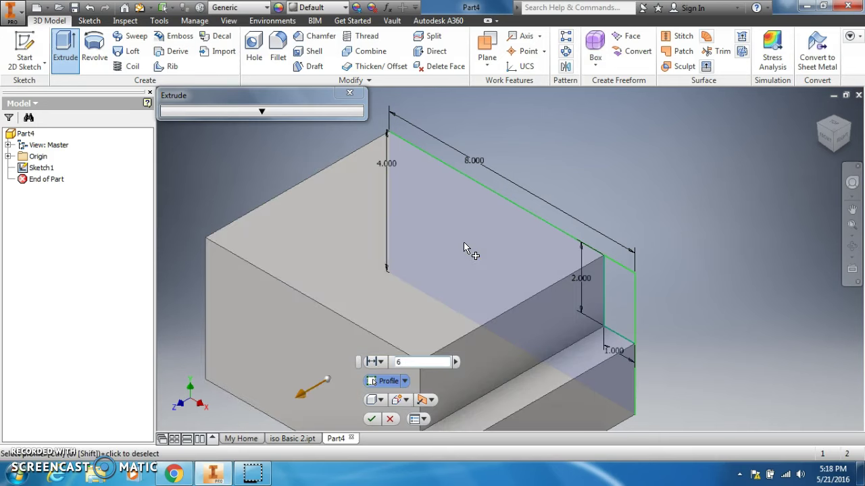
scroll(463, 242, "down", 3)
left_click(371, 420)
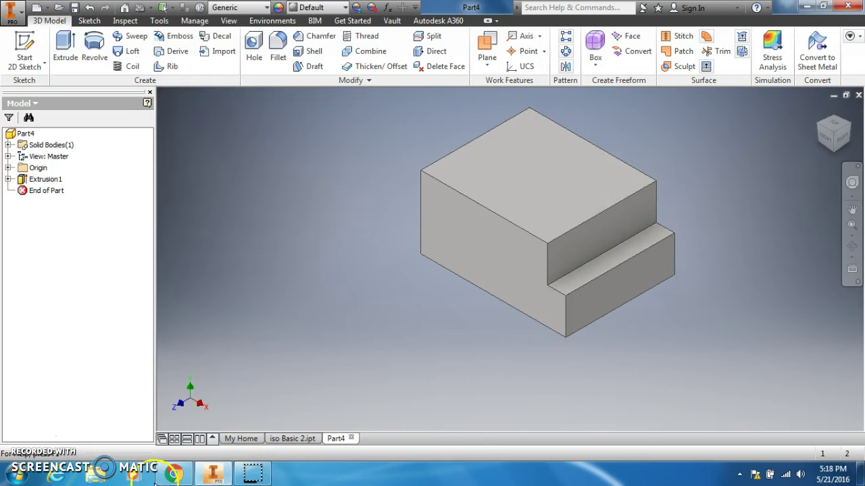
Check block 4 in the Chrome reference again and start a 2D sketch on the solid's upper top face.
left_click(189, 477)
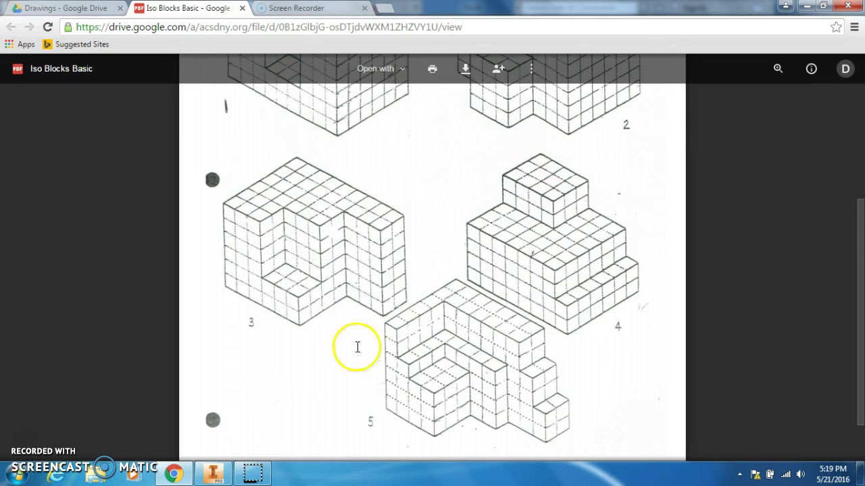
left_click(215, 473)
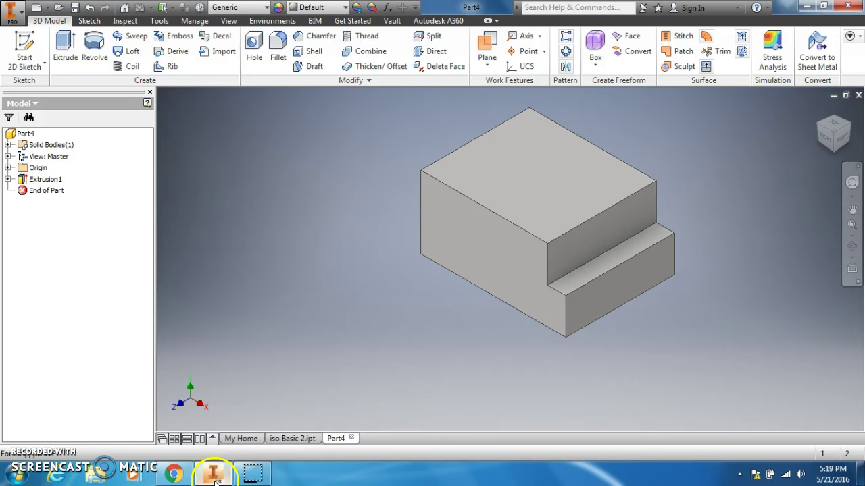
left_click(25, 44)
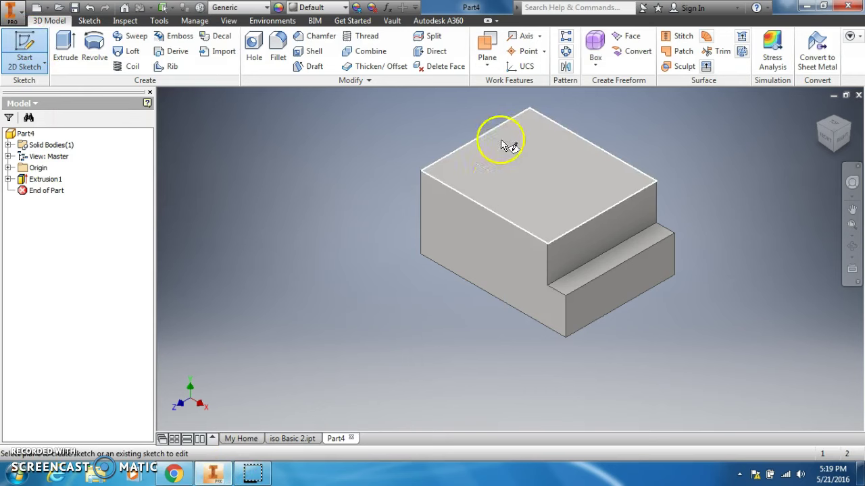
left_click(531, 198)
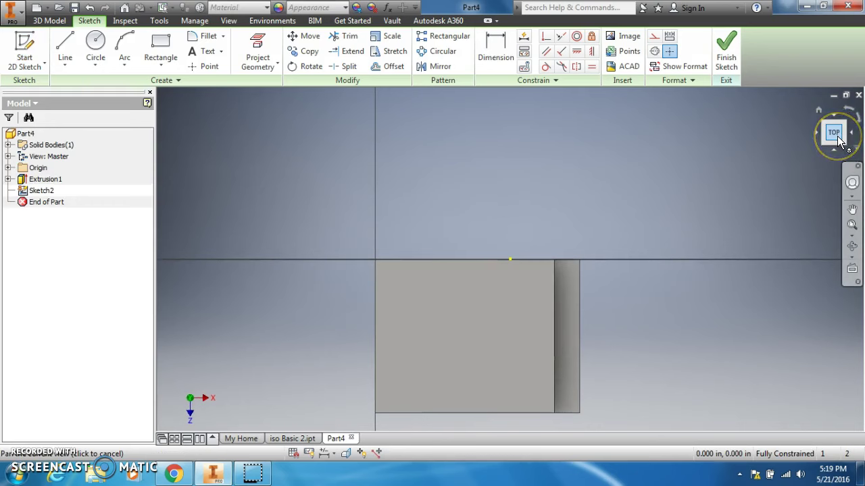
Sketch a rectangle from the top face's back-left corner, about 3.16 in wide and 2.61 in deep.
left_click(158, 46)
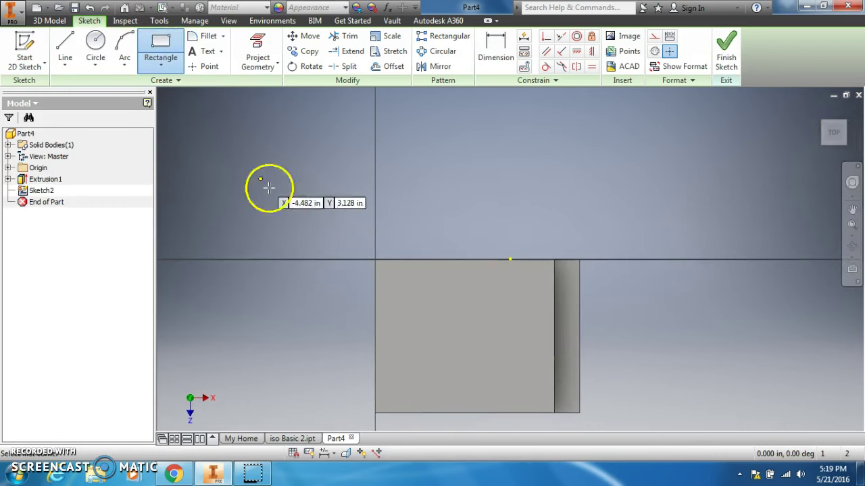
left_click(376, 260)
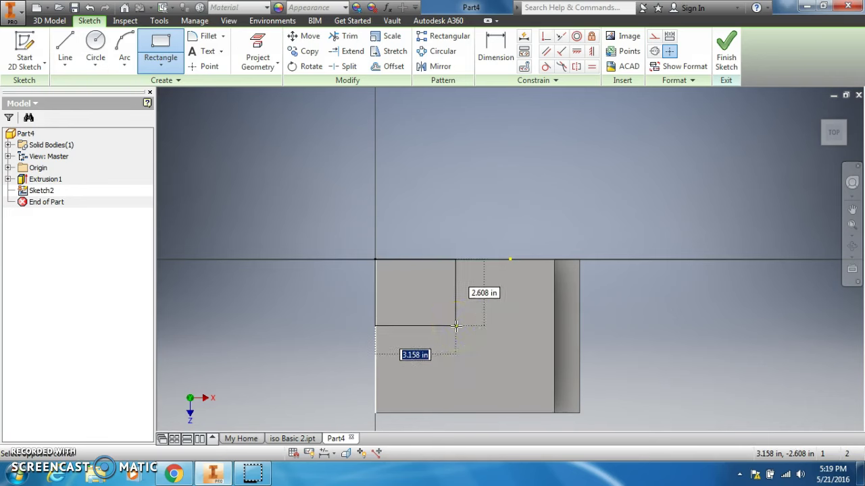
left_click(457, 326)
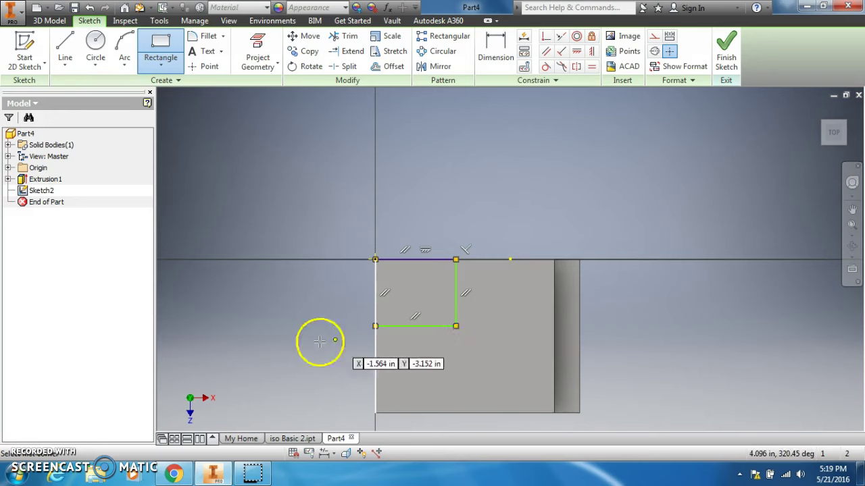
Dimension the rectangle at the top face's back-left corner 4 in wide and 3 in deep.
left_click(495, 48)
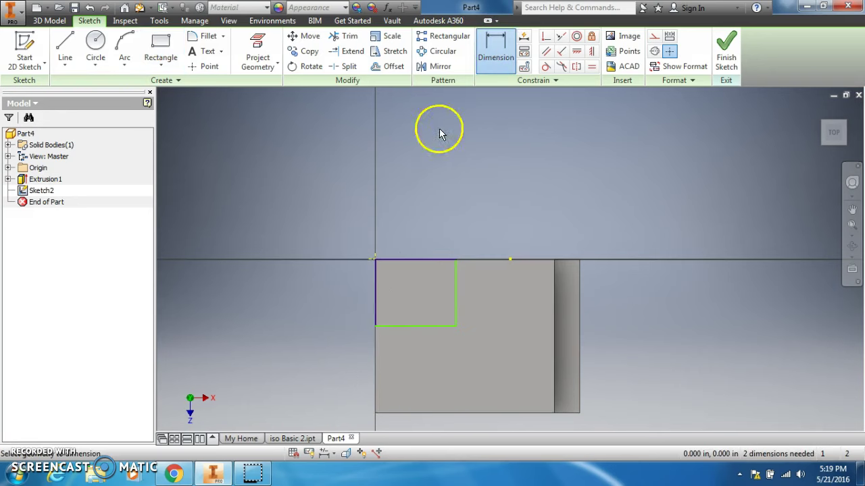
left_click(423, 327)
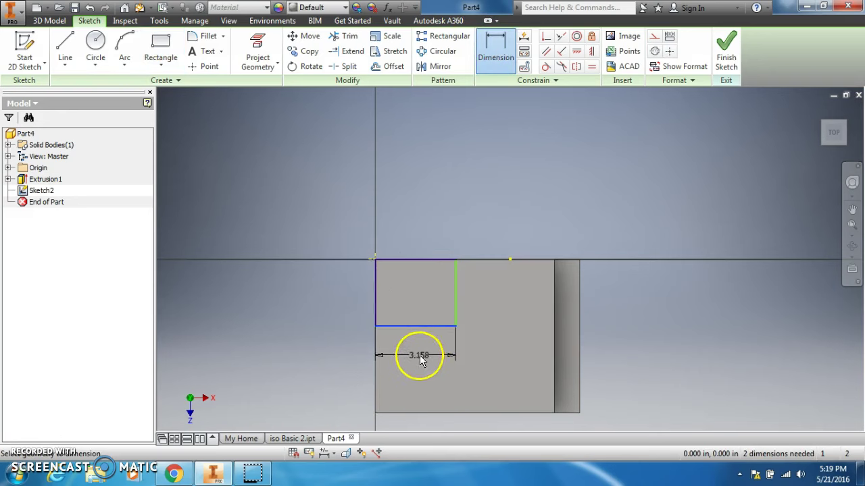
left_click(417, 354)
key("Return")
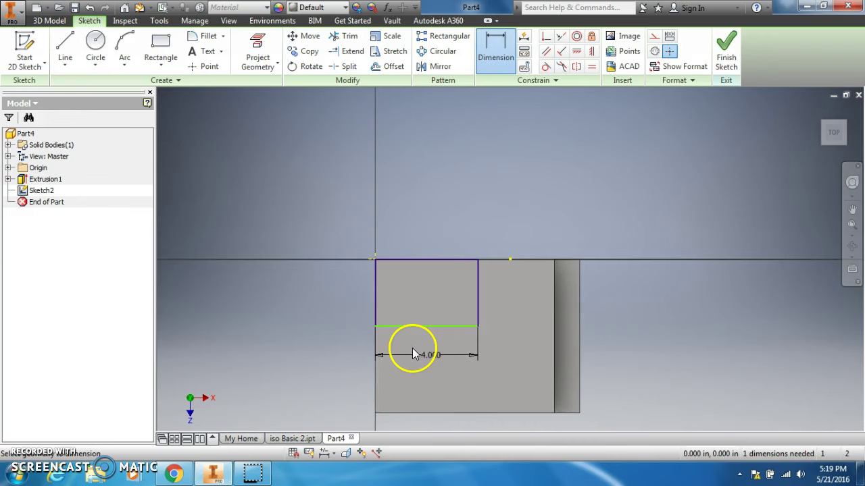
left_click(477, 318)
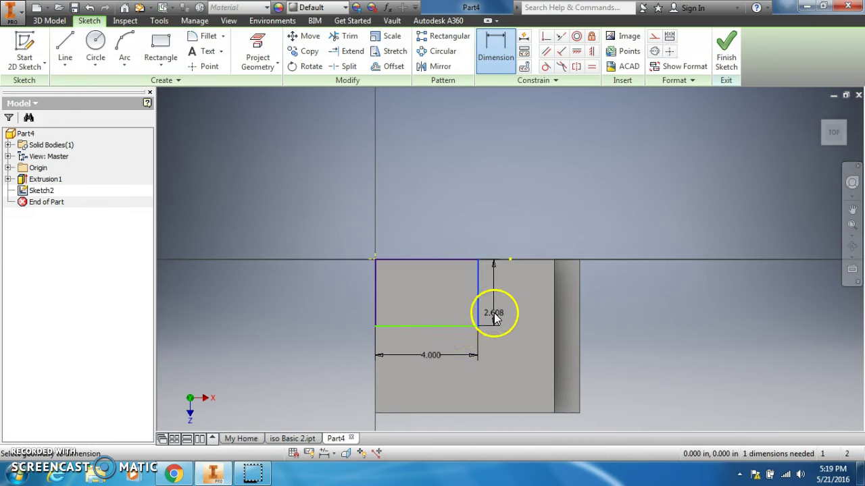
left_click(494, 314)
type("3")
key("Return")
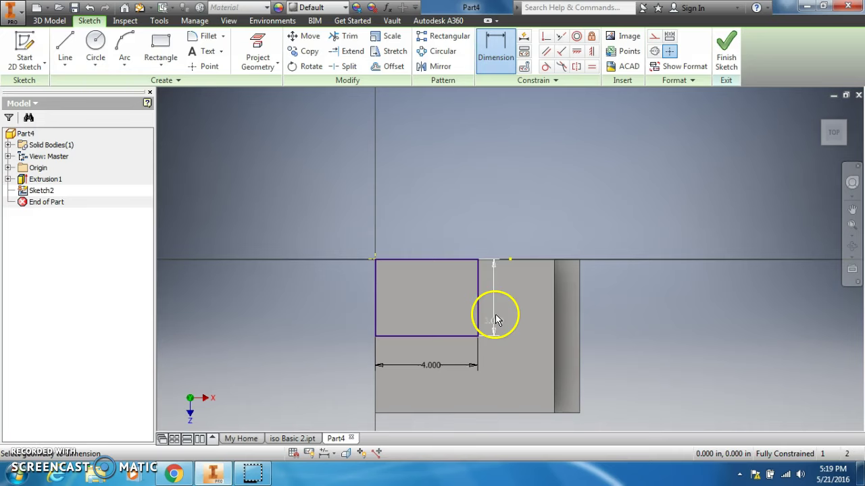
Check block 4's uppermost tier in the Chrome reference, return to the part in Inventor and finish the sketch.
left_click(175, 474)
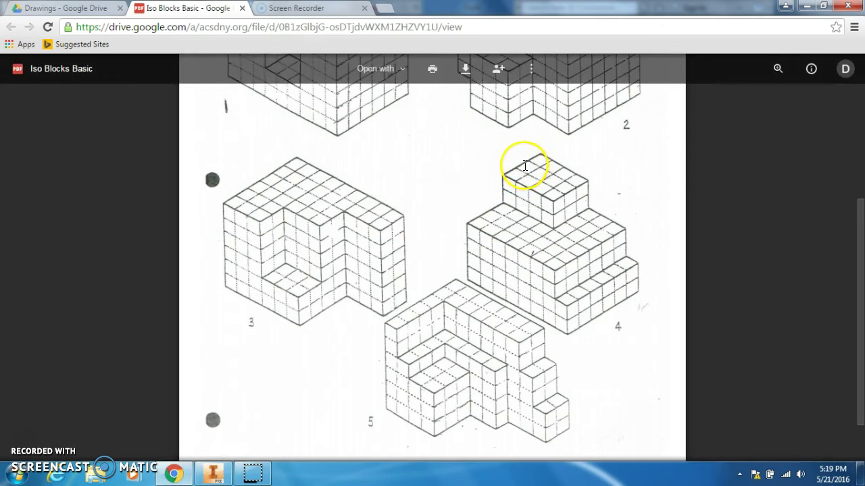
left_click(210, 472)
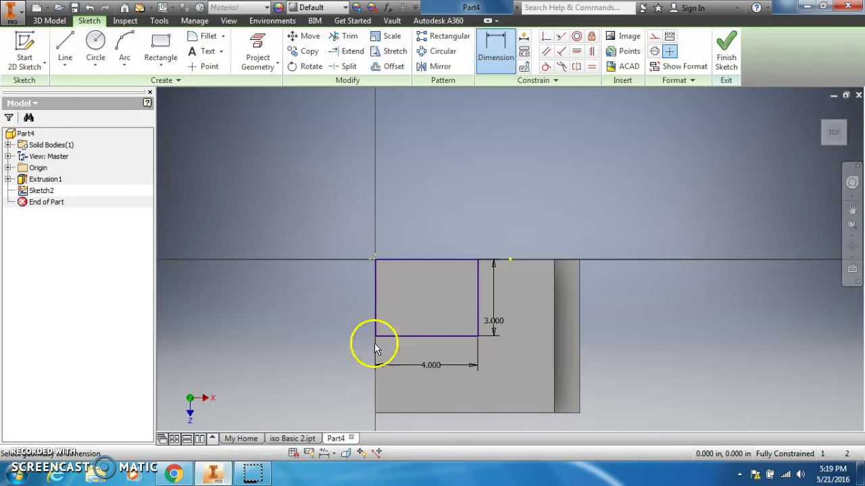
left_click(726, 47)
Extrude the 4 by 3 in rectangle 2 in upward from the solid's top face.
left_click(65, 51)
type("6")
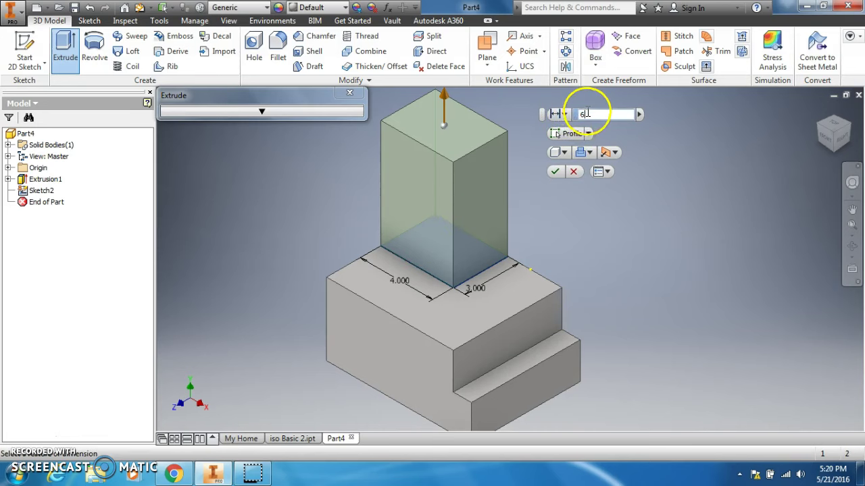
left_click_drag(587, 113, 579, 116)
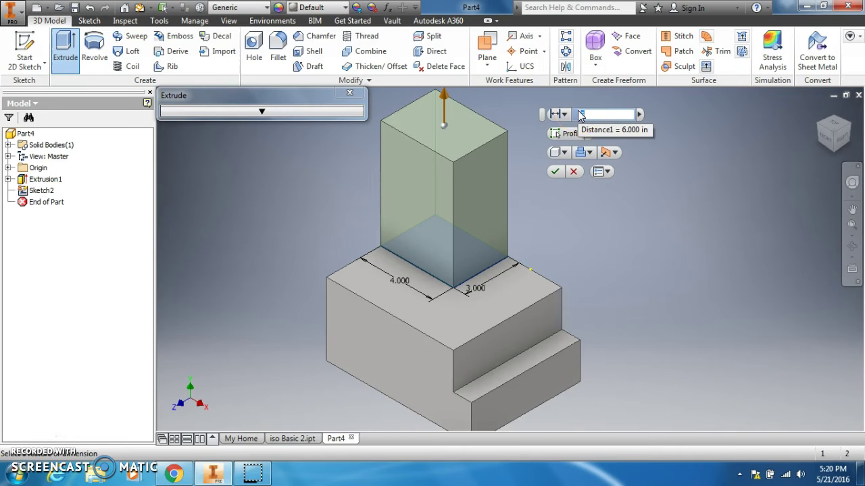
type("2")
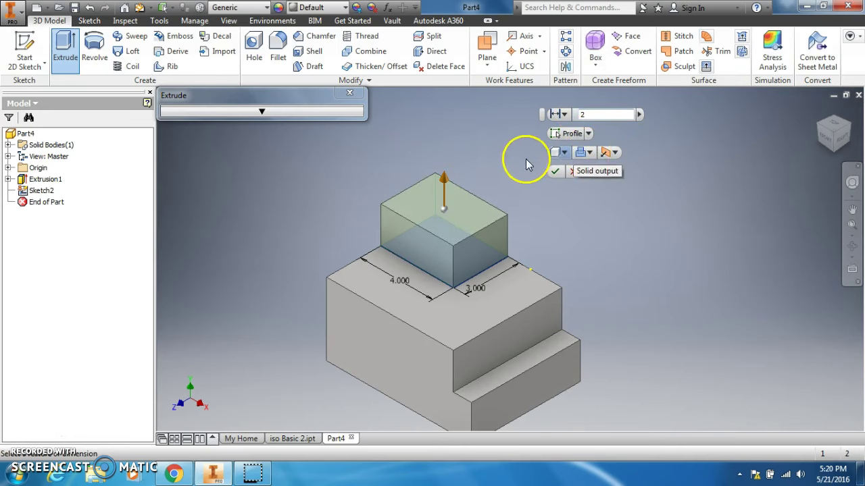
left_click(554, 170)
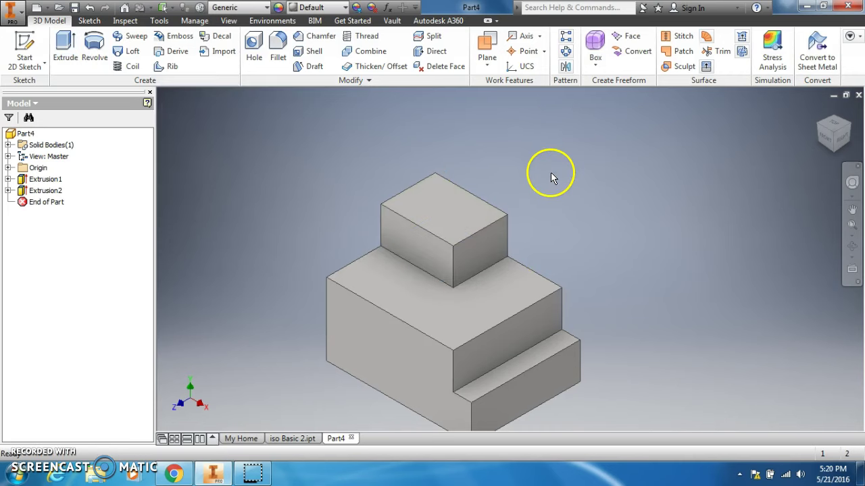
middle_click_drag(551, 170, 585, 157)
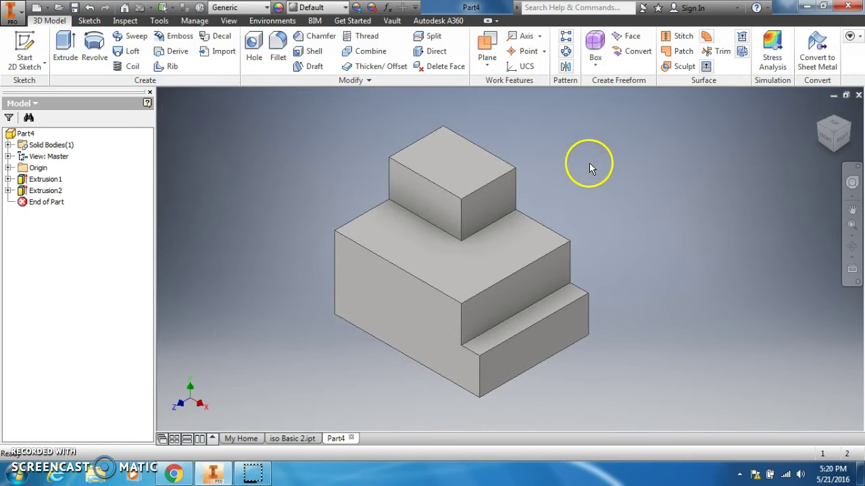